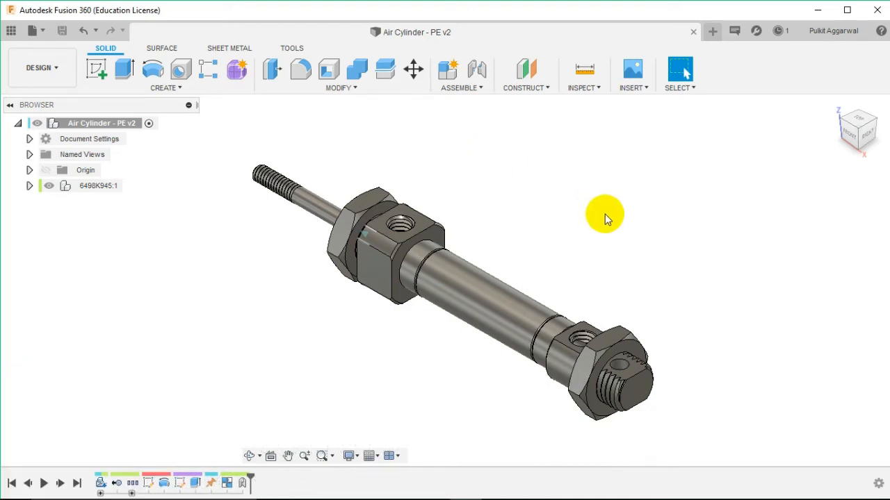
Create a new drawing of the full assembly from scratch, using the ISO standard, millimetres and an A3 sheet.
{"action": "left_click", "coordinate": [40, 67]}
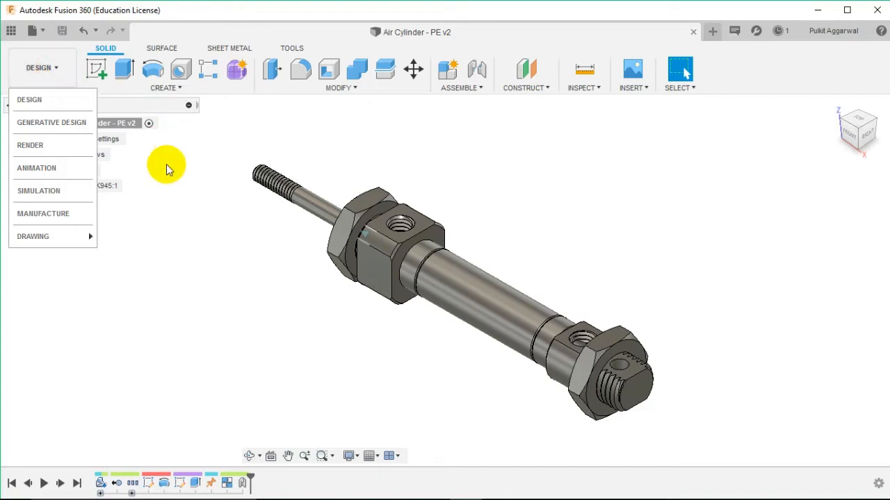
{"action": "mouse_move", "coordinate": [32, 243]}
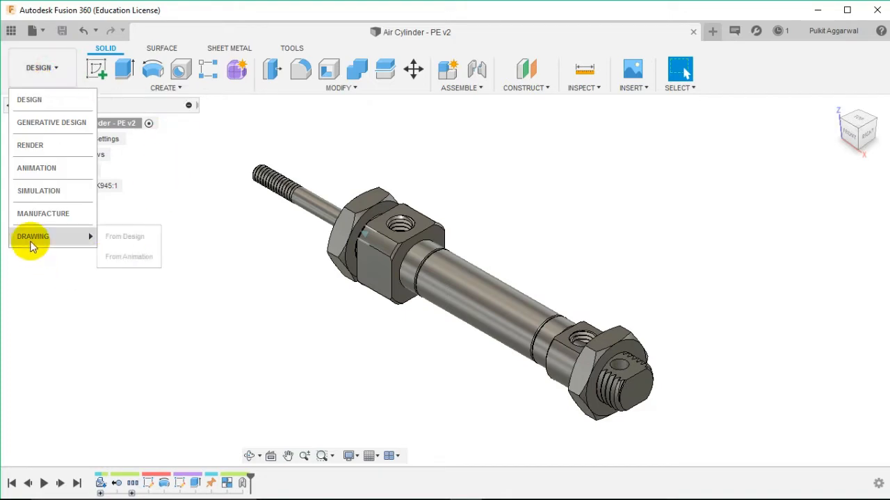
{"action": "left_click", "coordinate": [149, 236]}
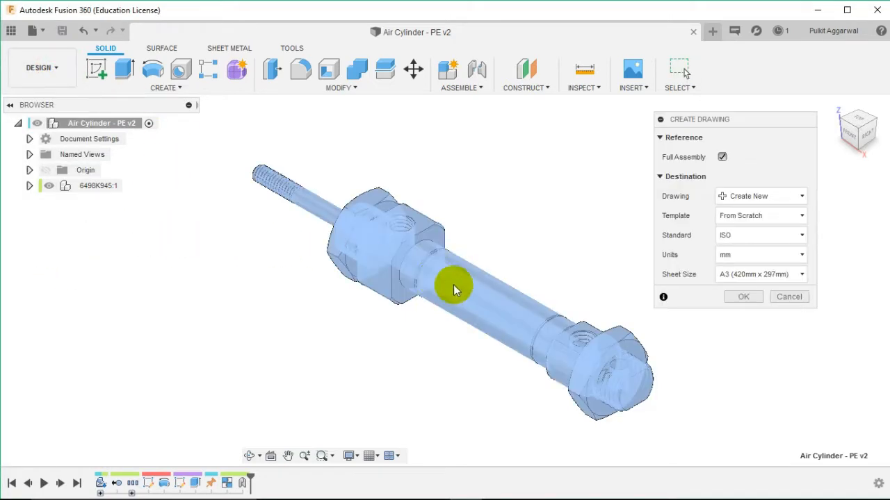
{"action": "left_click_drag", "start_coordinate": [750, 113], "coordinate": [750, 104]}
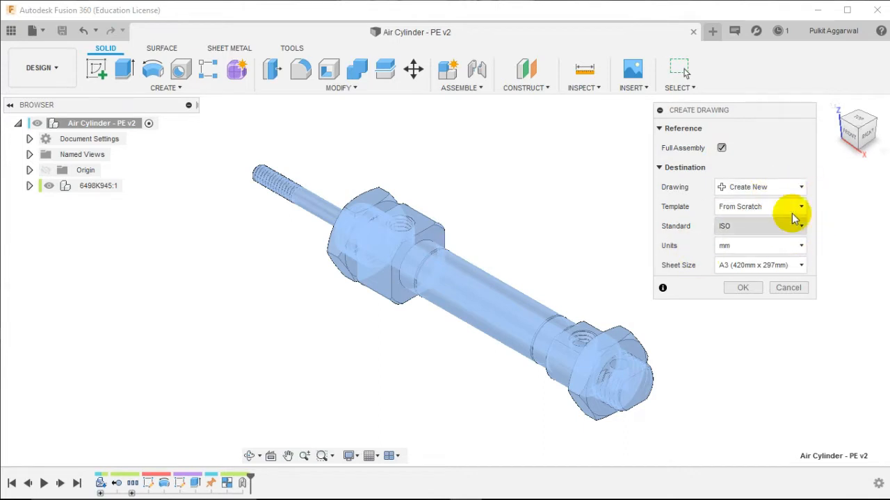
{"action": "left_click", "coordinate": [744, 288]}
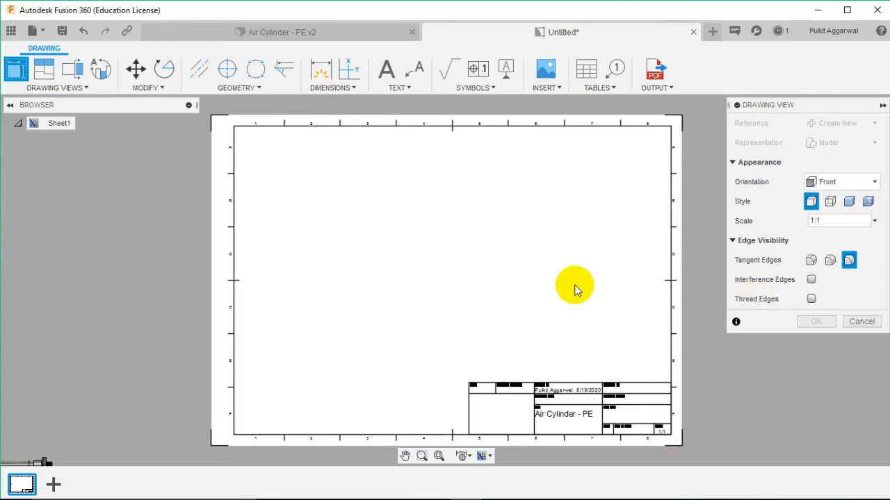
Place an NE Isometric base view at 2:1 scale on the sheet's left half, showing full tangent edges, interference edges and thread edges.
{"action": "left_click", "coordinate": [840, 183]}
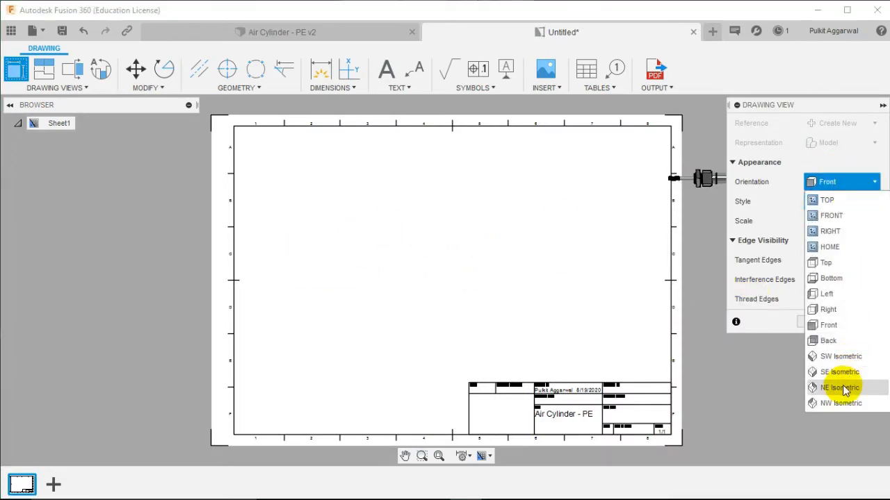
{"action": "left_click", "coordinate": [842, 388]}
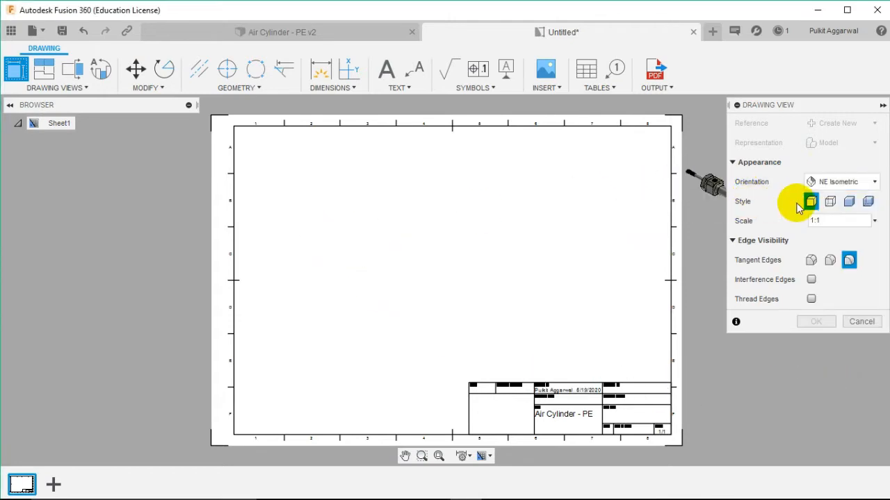
{"action": "left_click", "coordinate": [870, 221]}
{"action": "left_click", "coordinate": [827, 10]}
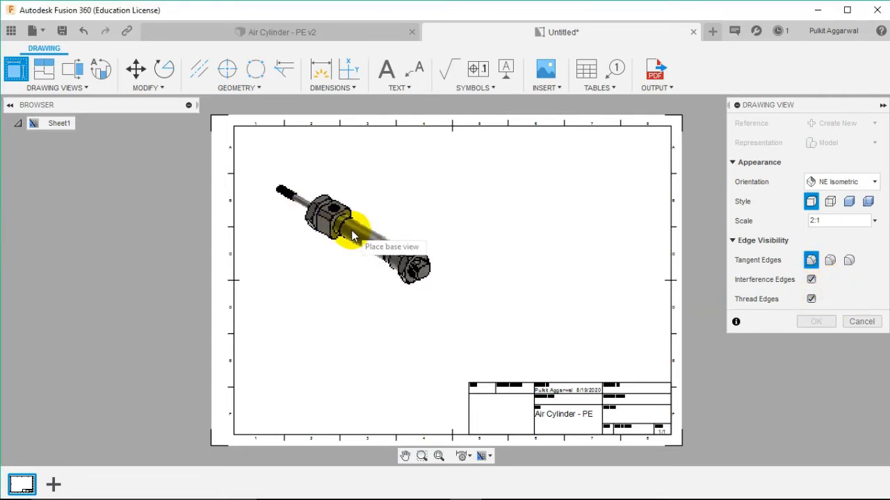
{"action": "left_click", "coordinate": [344, 257]}
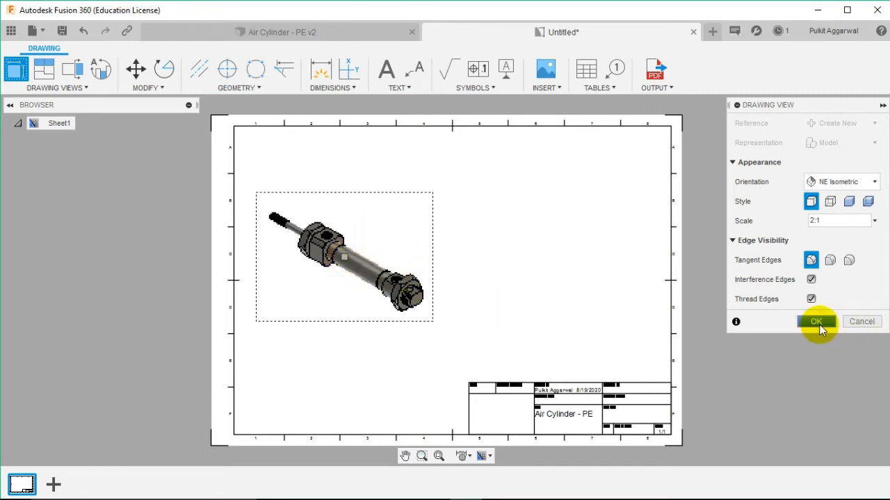
{"action": "left_click", "coordinate": [816, 322]}
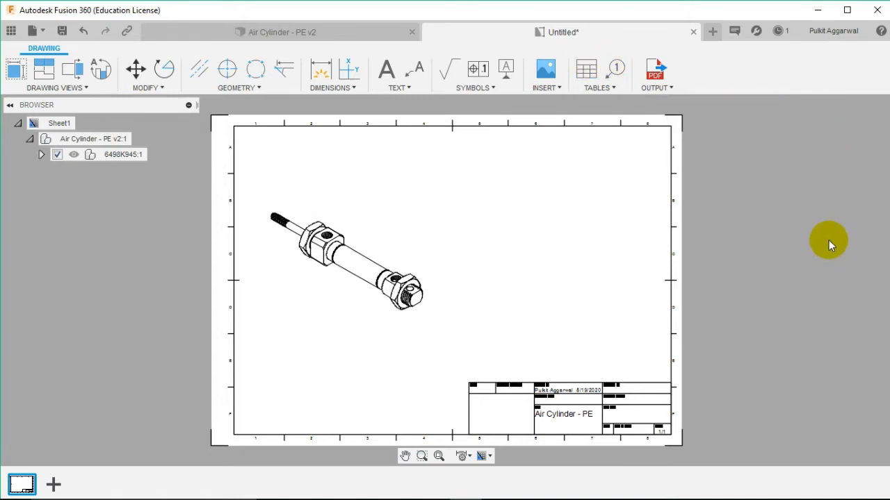
Insert a parts list table for the assembly in the upper-right corner of the sheet's border.
{"action": "left_click", "coordinate": [593, 88]}
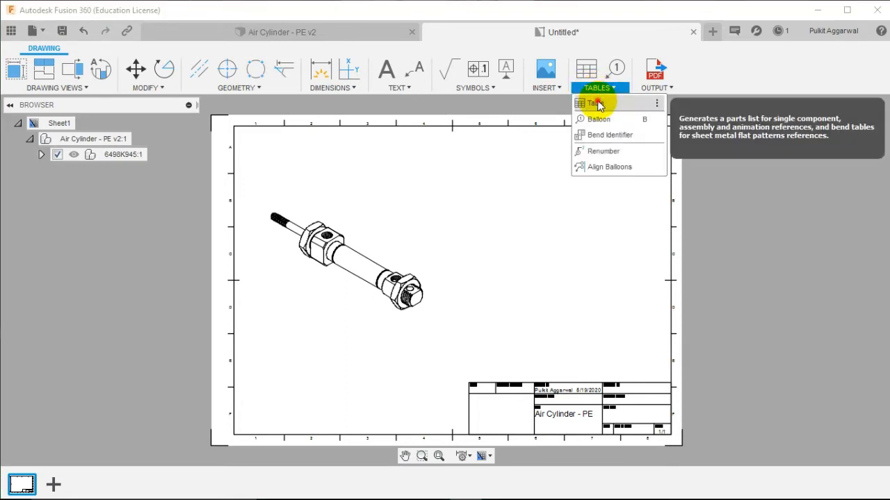
{"action": "left_click", "coordinate": [598, 99]}
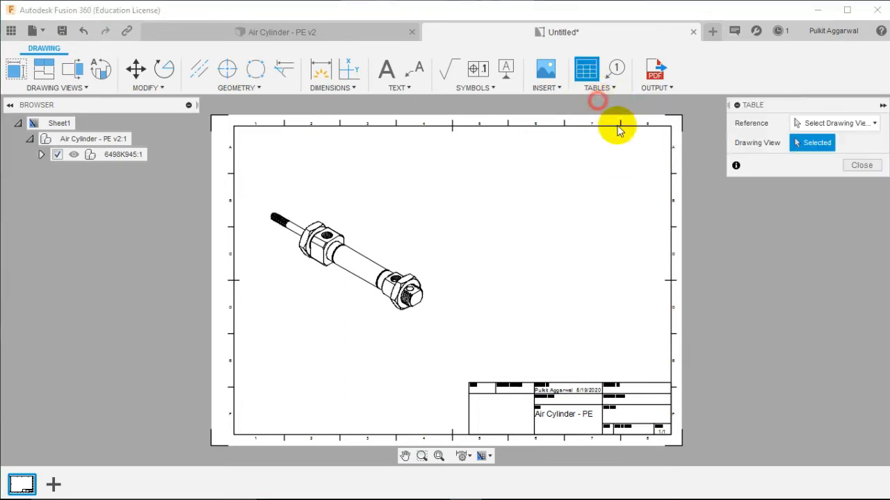
{"action": "left_click", "coordinate": [671, 130]}
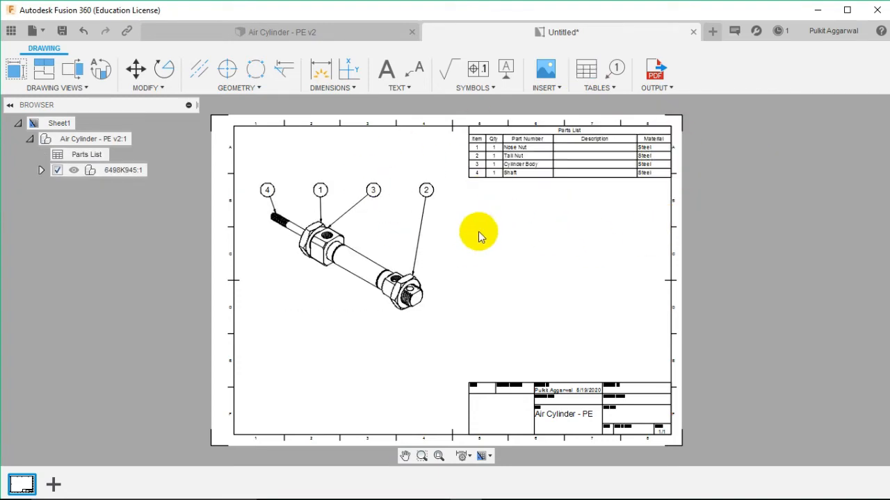
Examine the parts list and review its table direction and column options.
{"action": "scroll", "coordinate": [478, 231], "scroll_direction": "up", "scroll_amount": 3}
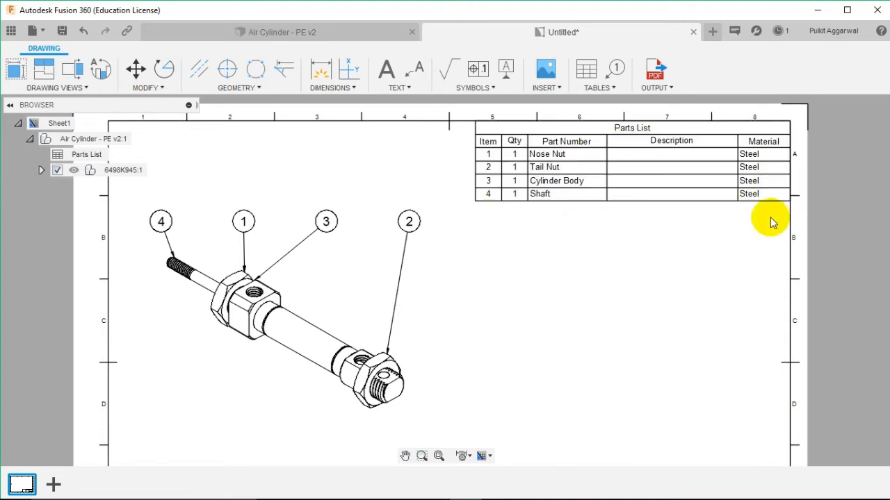
{"action": "left_click", "coordinate": [583, 147]}
{"action": "double_click", "coordinate": [583, 147]}
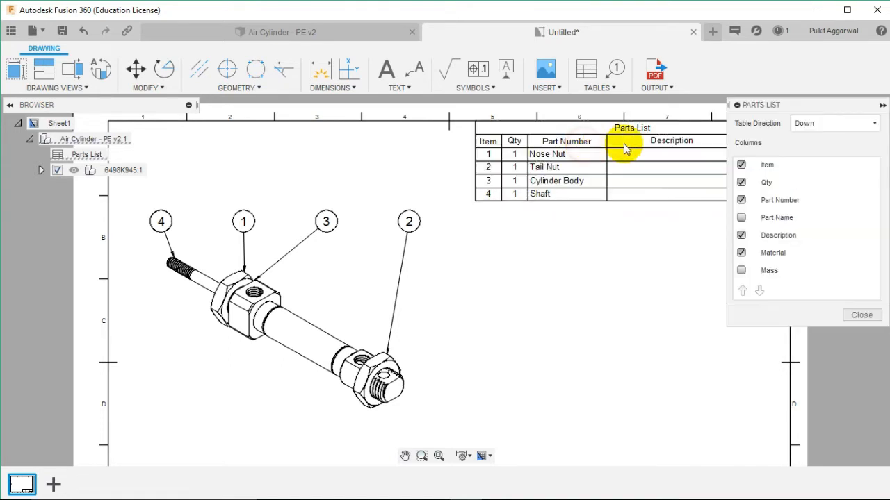
{"action": "left_click", "coordinate": [859, 314]}
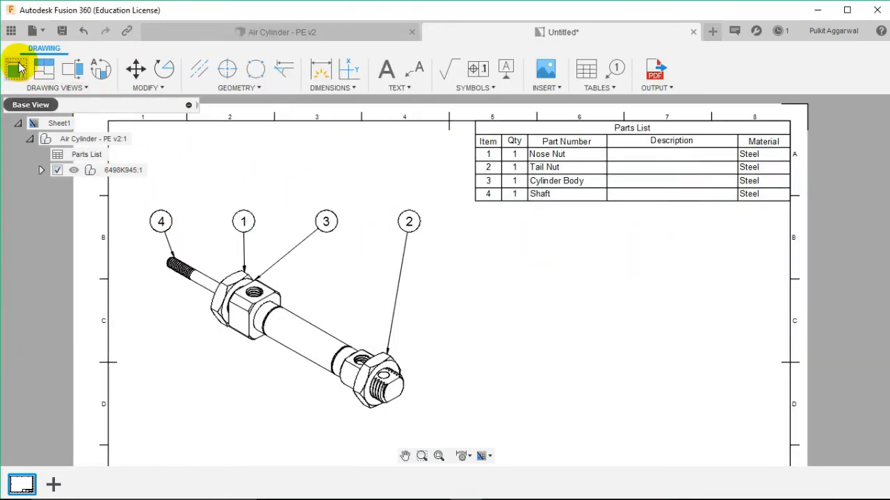
In the Air Cylinder design, set the Cylinder Body component's description to "Air cylinder".
{"action": "left_click", "coordinate": [258, 30]}
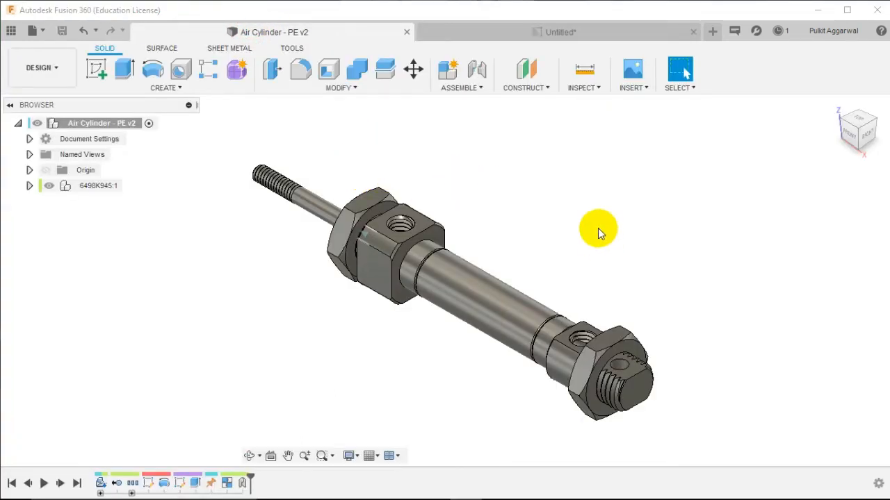
{"action": "left_click", "coordinate": [29, 185]}
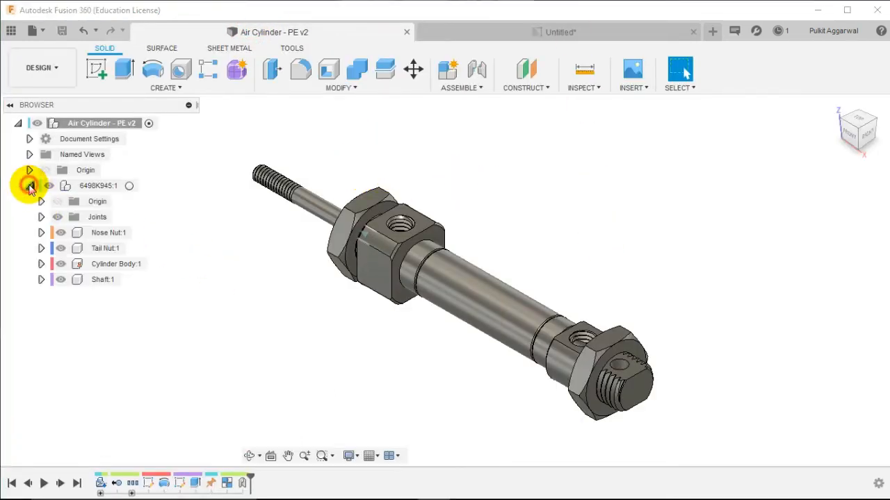
{"action": "right_click", "coordinate": [117, 268]}
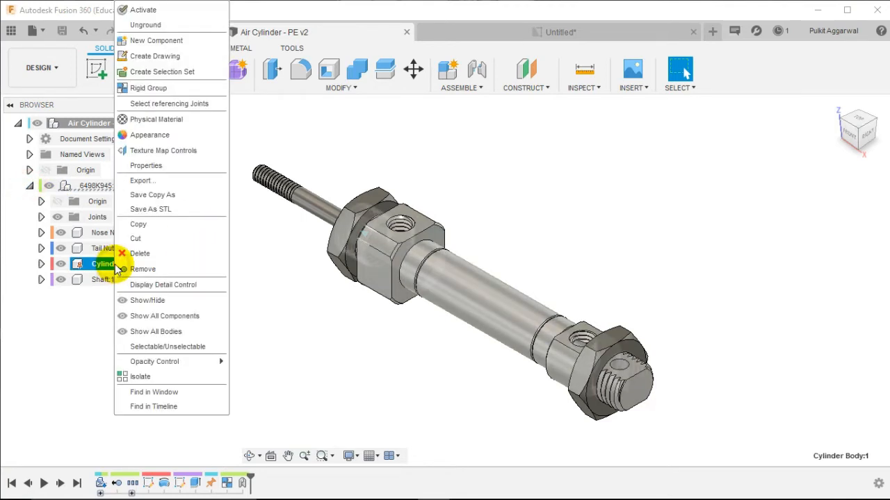
{"action": "left_click", "coordinate": [167, 173]}
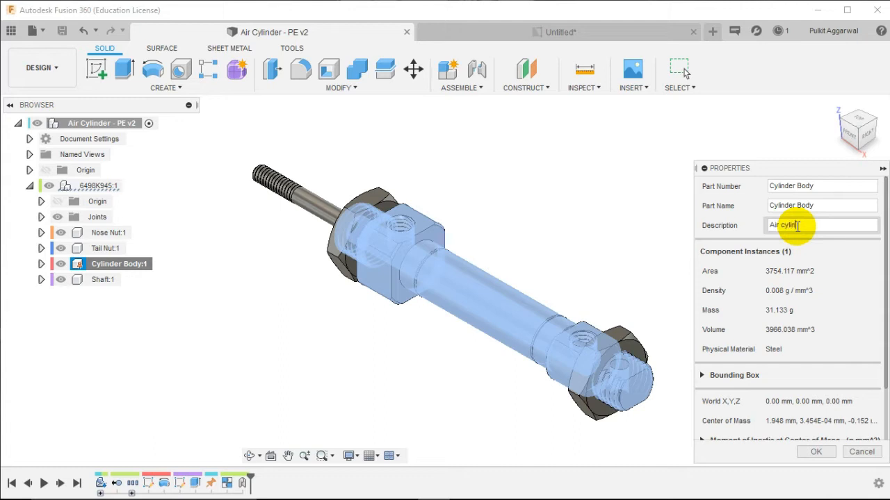
{"action": "type", "text": "er"}
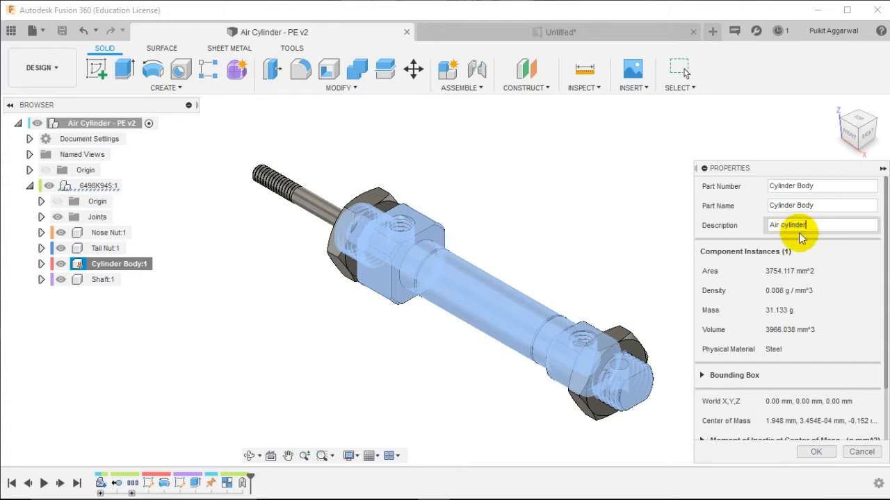
{"action": "left_click", "coordinate": [812, 451]}
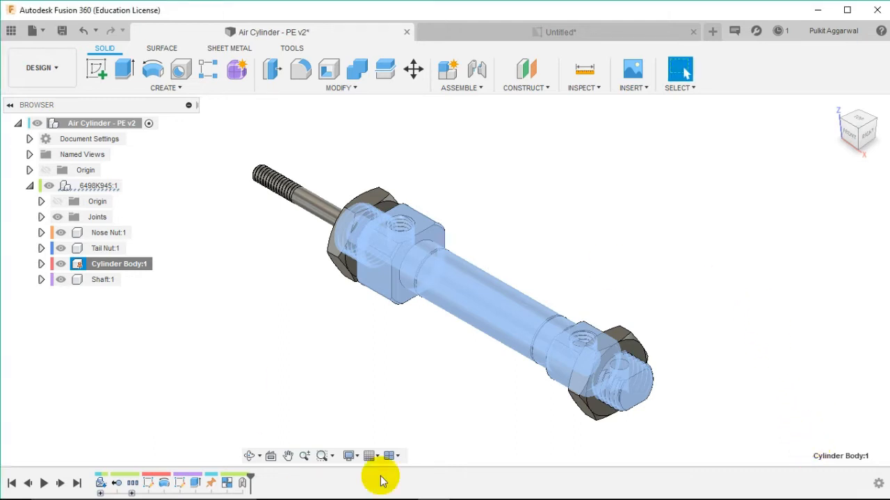
Set the Shaft component's description to "Cylinder Shaft" in its properties.
{"action": "left_click", "coordinate": [101, 280]}
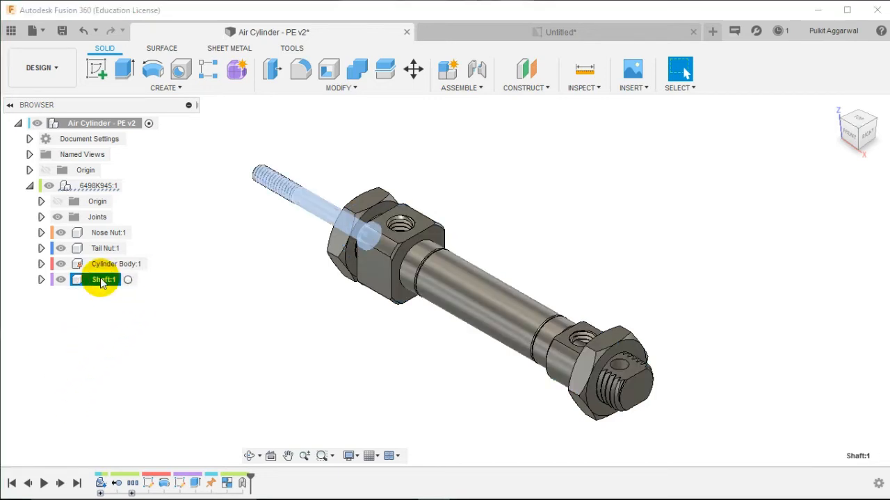
{"action": "right_click", "coordinate": [101, 281]}
{"action": "left_click", "coordinate": [154, 182]}
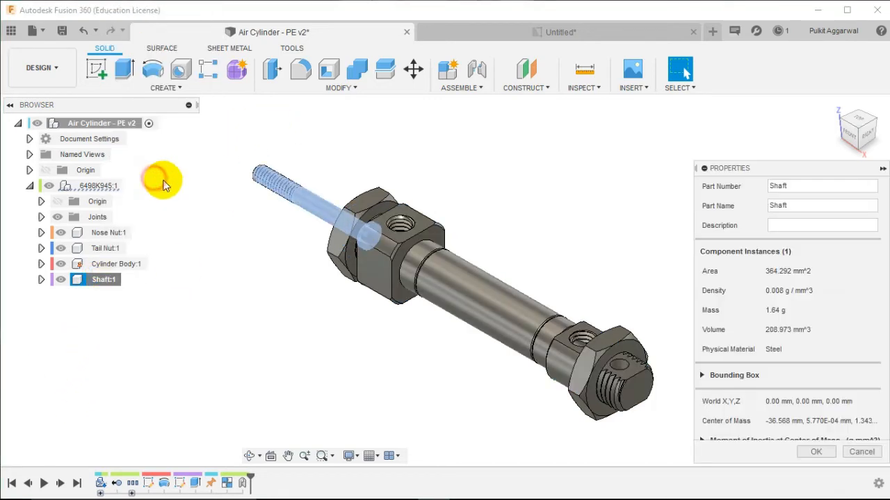
{"action": "left_click", "coordinate": [798, 226]}
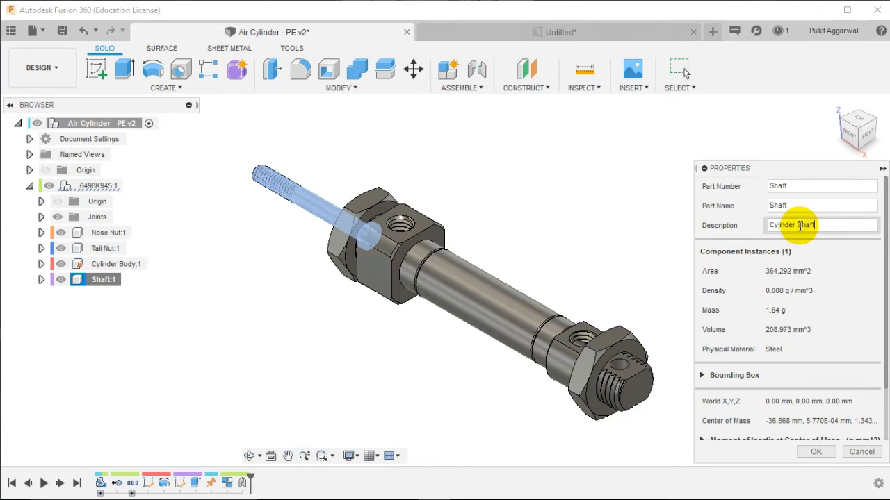
{"action": "left_click", "coordinate": [816, 452]}
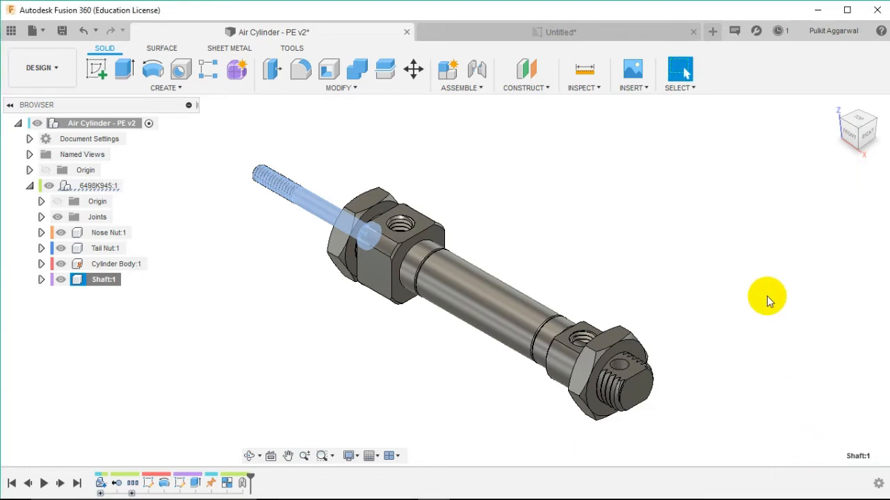
Assign the physical material Aluminum from the Fusion 360 Material Library to the Cylinder Body.
{"action": "right_click", "coordinate": [123, 267]}
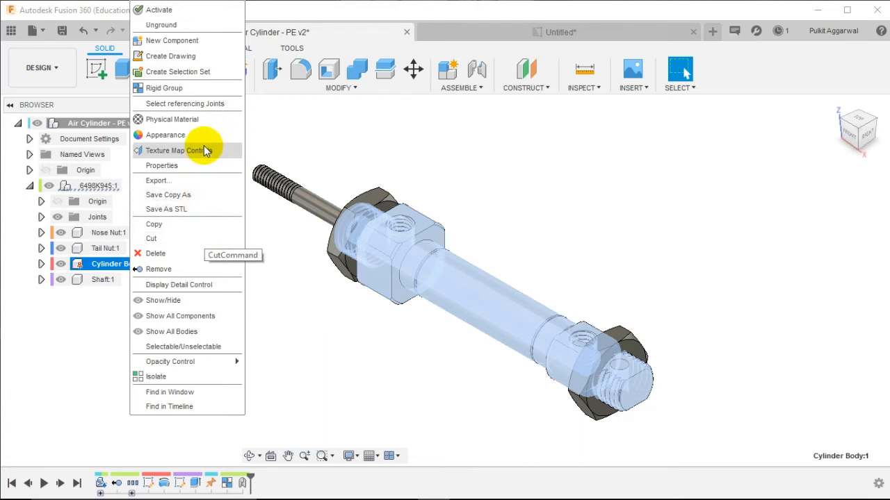
{"action": "left_click", "coordinate": [194, 119]}
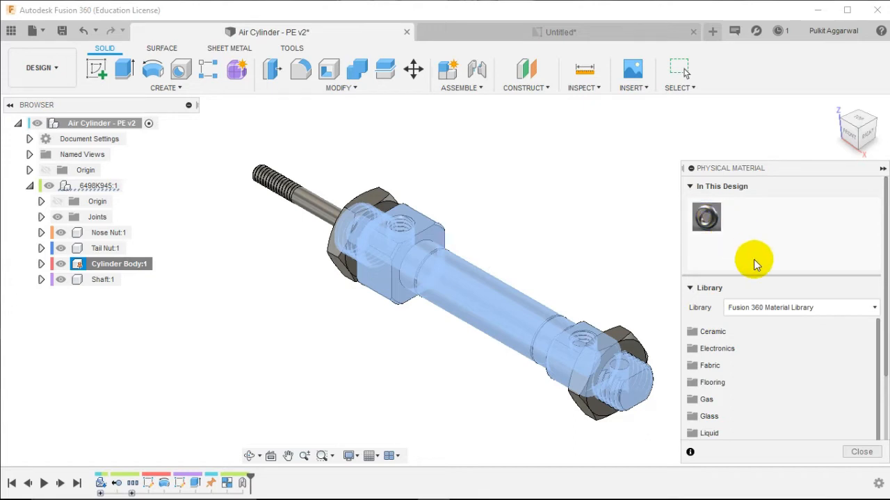
{"action": "scroll", "coordinate": [735, 361], "scroll_direction": "down", "scroll_amount": 2}
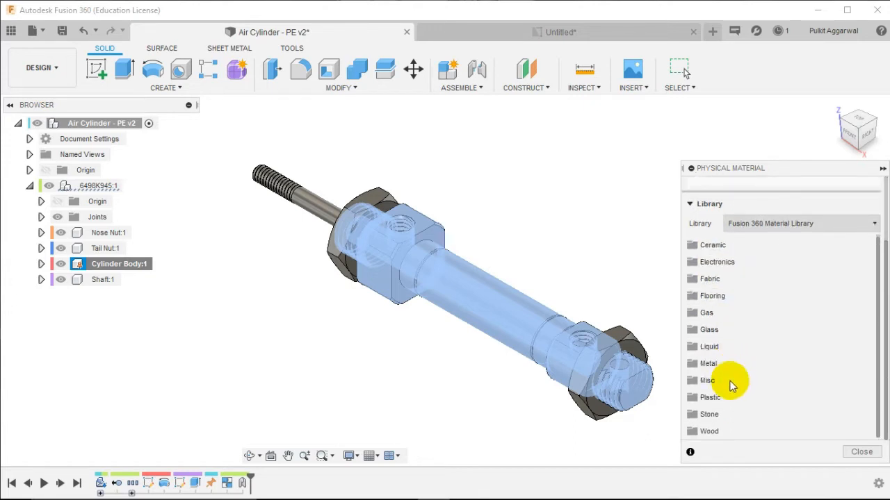
{"action": "left_click", "coordinate": [726, 363]}
{"action": "scroll", "coordinate": [744, 365], "scroll_direction": "down", "scroll_amount": 1}
{"action": "left_click_drag", "start_coordinate": [757, 356], "coordinate": [479, 290]}
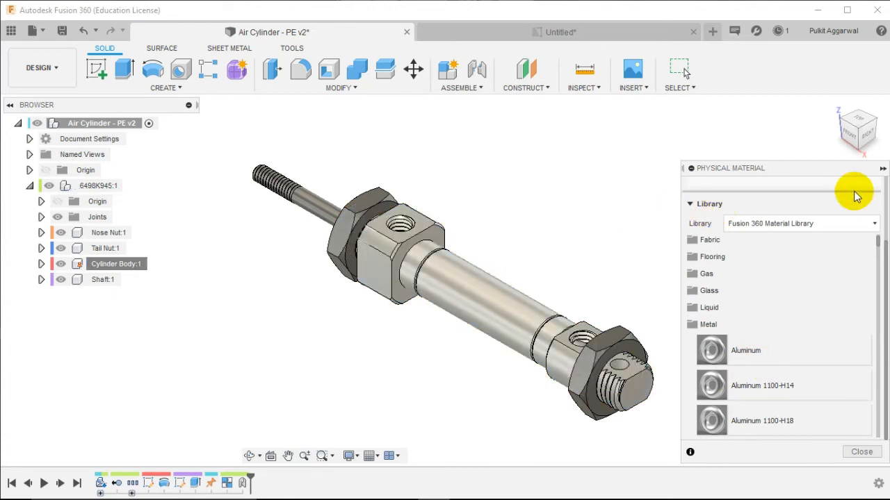
{"action": "left_click", "coordinate": [862, 453]}
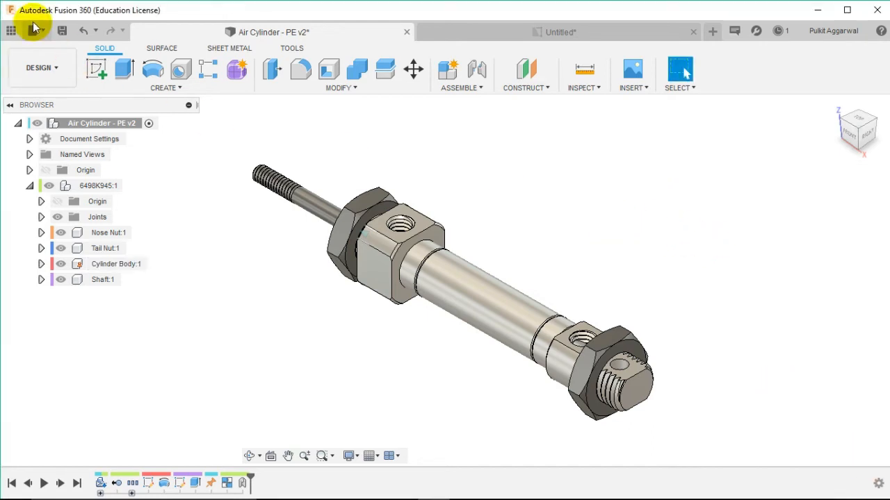
Save the Air Cylinder design as a new version and update the drawing from the changed reference.
{"action": "left_click", "coordinate": [62, 30]}
{"action": "left_click", "coordinate": [448, 272]}
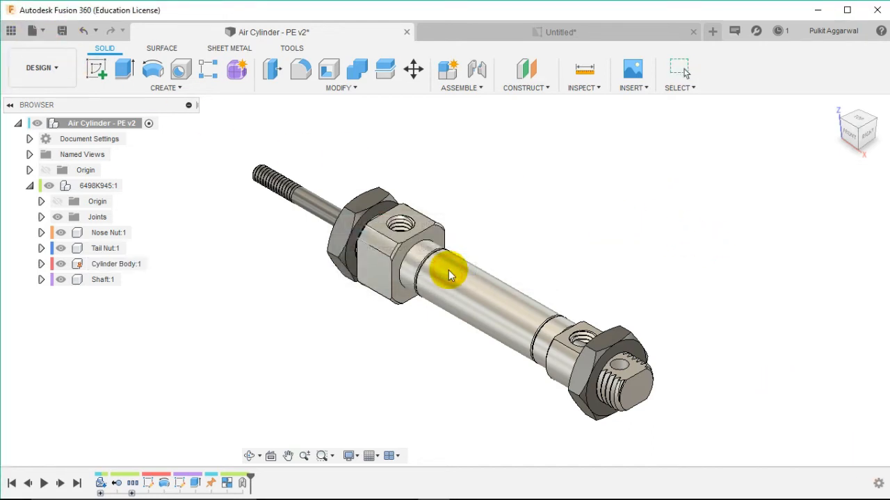
{"action": "left_click", "coordinate": [583, 35]}
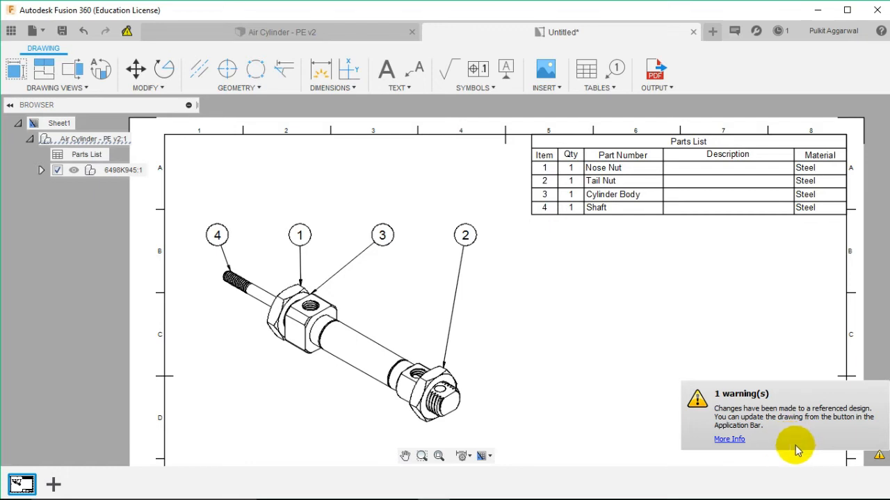
{"action": "left_click", "coordinate": [128, 32]}
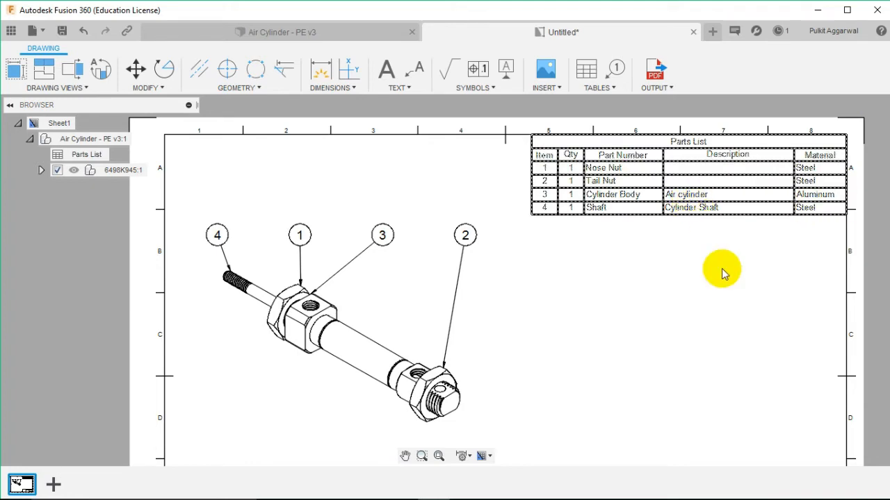
{"action": "left_click", "coordinate": [716, 200]}
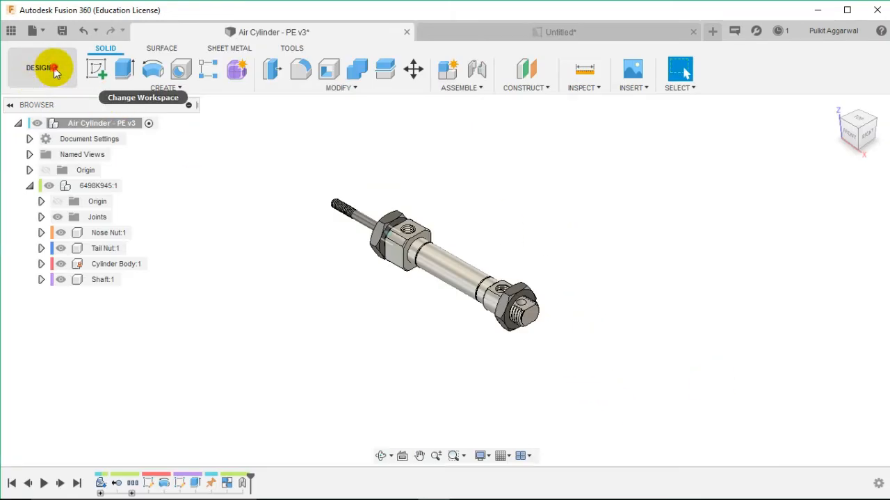
In the Animation workspace, auto-explode the Air Cylinder assembly at all levels and slightly reduce the explosion scale.
{"action": "left_click", "coordinate": [43, 67]}
{"action": "left_click", "coordinate": [59, 167]}
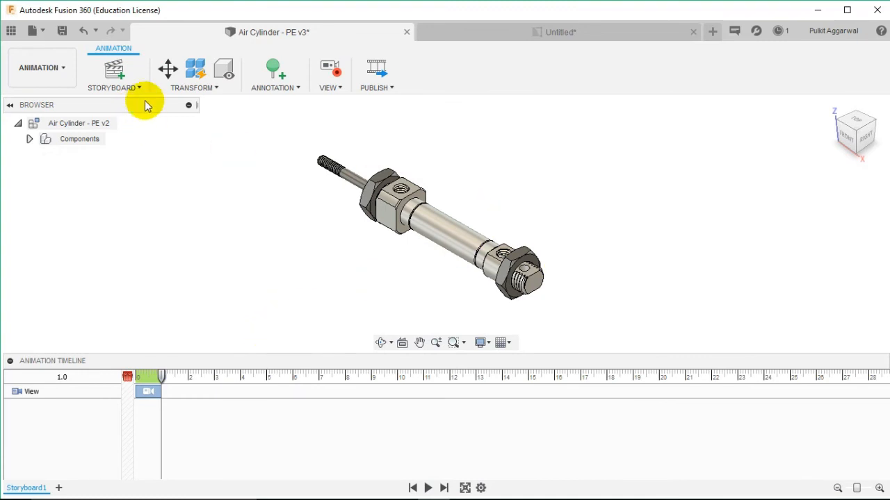
{"action": "left_click", "coordinate": [30, 140]}
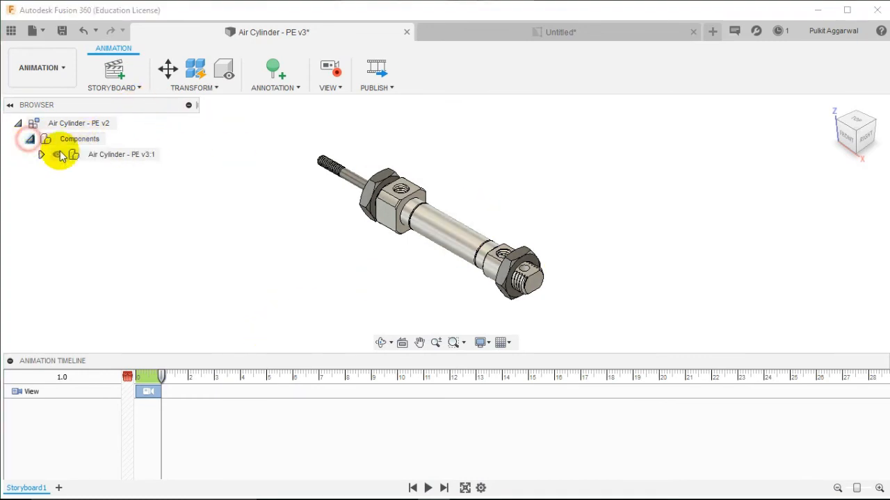
{"action": "left_click", "coordinate": [97, 157]}
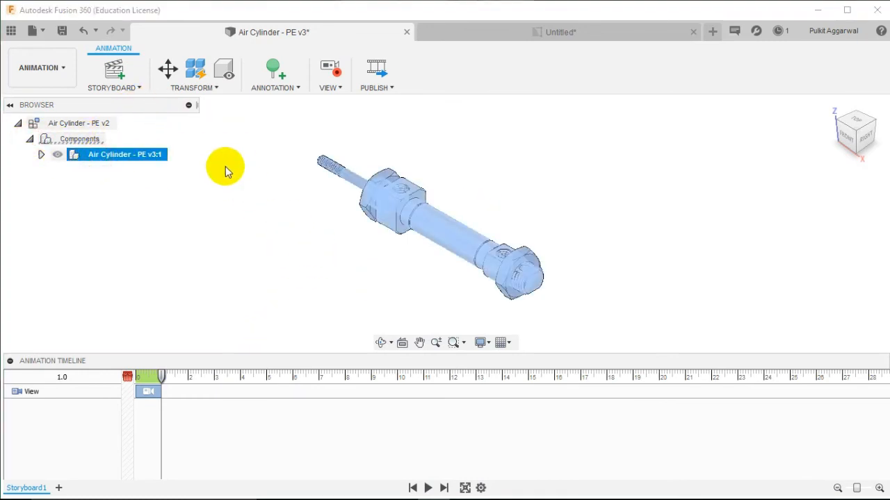
{"action": "left_click", "coordinate": [203, 89]}
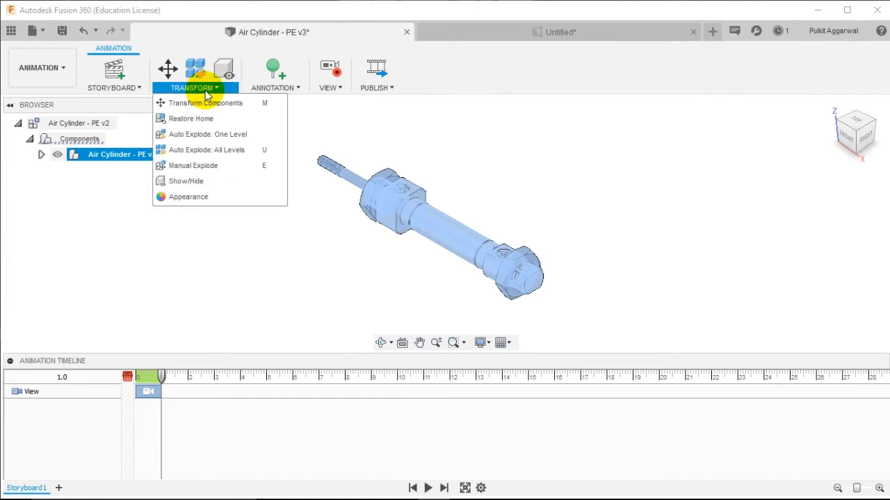
{"action": "left_click", "coordinate": [196, 152]}
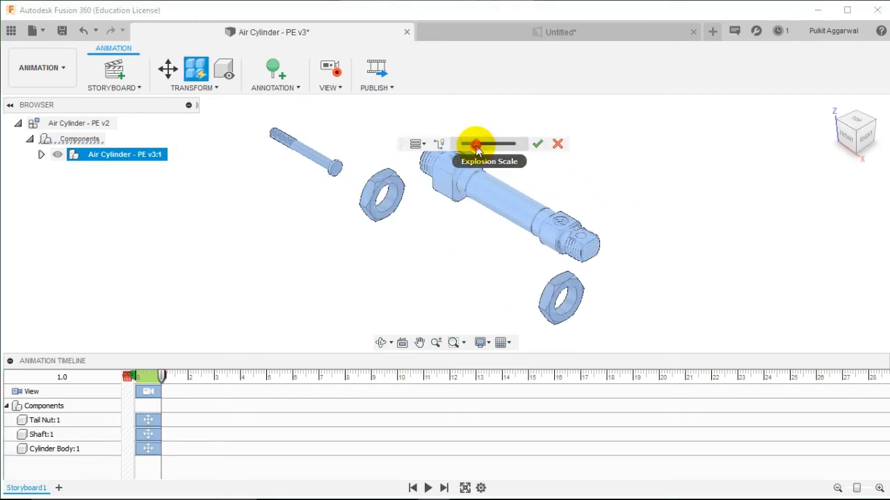
{"action": "mouse_move", "coordinate": [483, 149]}
{"action": "left_mouse_down"}
{"action": "mouse_move", "coordinate": [492, 146]}
{"action": "mouse_move", "coordinate": [476, 152]}
{"action": "left_mouse_up"}
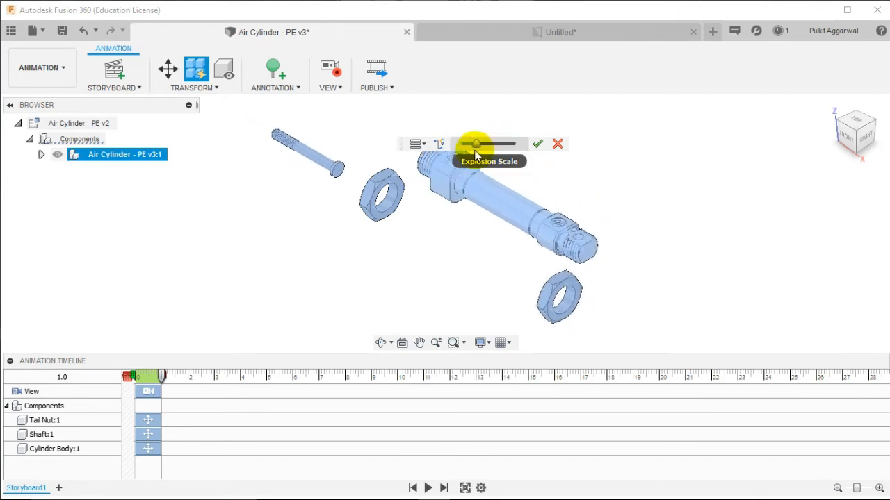
{"action": "left_click", "coordinate": [538, 144]}
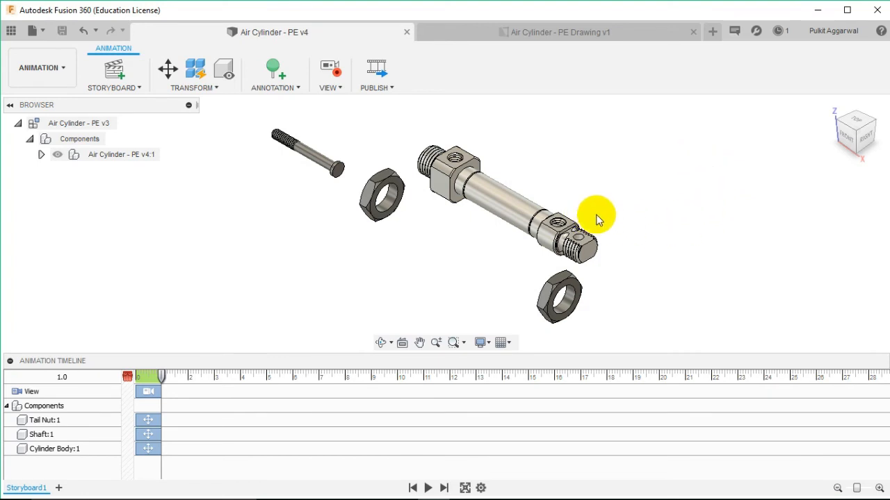
Create a drawing from the Storyboard1 animation on a new A3 sheet of the existing Air Cylinder - PE Drawing.
{"action": "left_click", "coordinate": [21, 75]}
{"action": "mouse_move", "coordinate": [44, 244]}
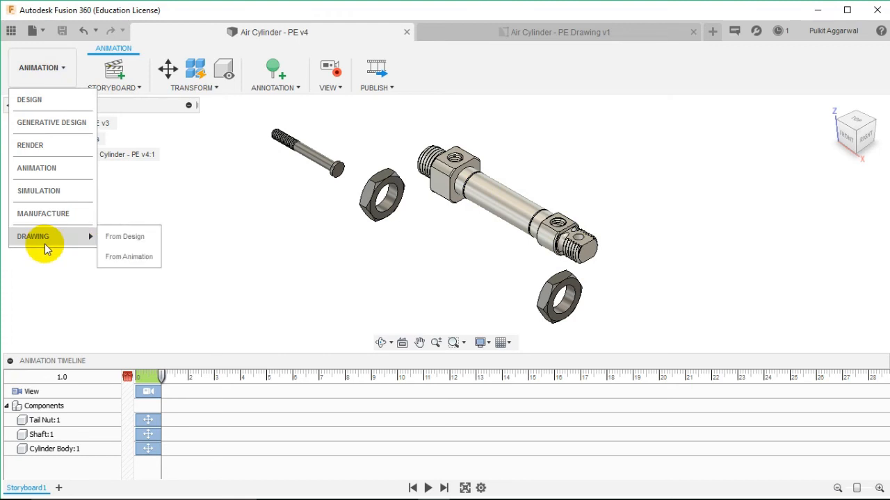
{"action": "left_click", "coordinate": [139, 257]}
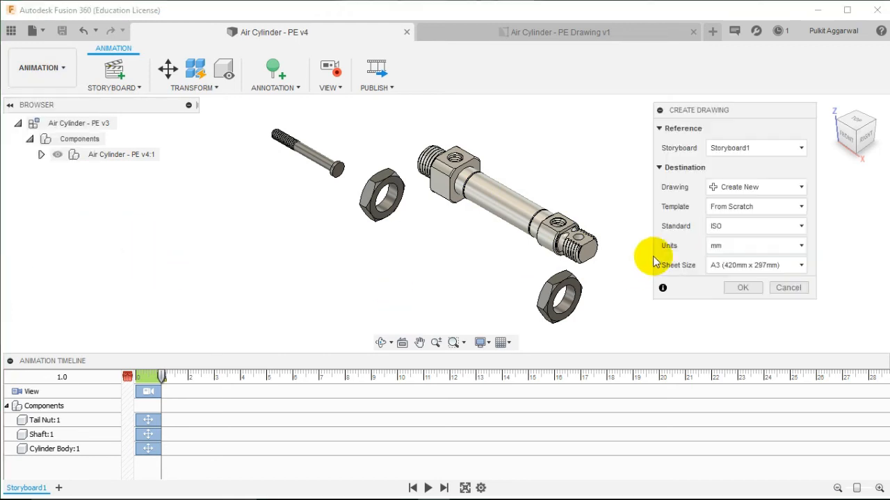
{"action": "left_click_drag", "start_coordinate": [723, 120], "coordinate": [690, 129]}
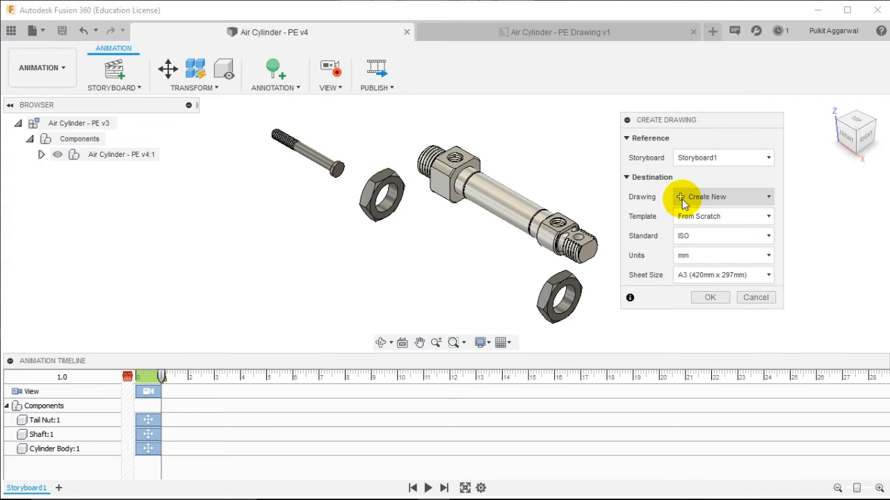
{"action": "left_click", "coordinate": [713, 198]}
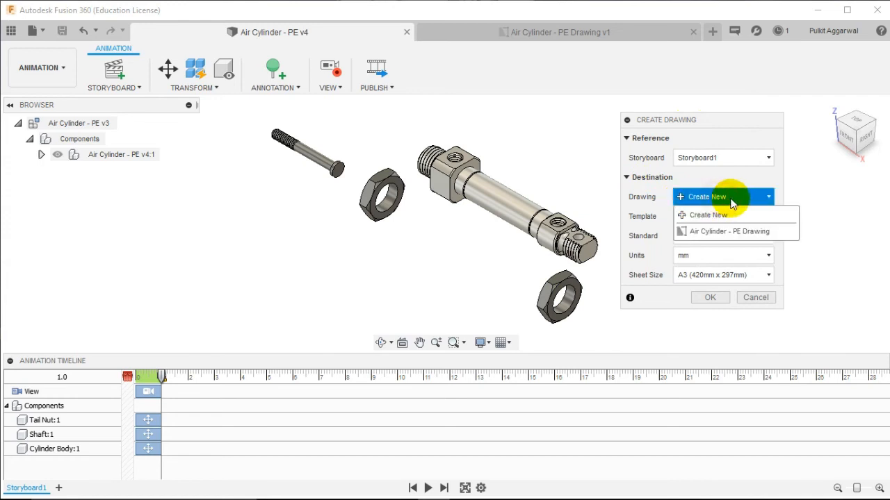
{"action": "left_click", "coordinate": [729, 231]}
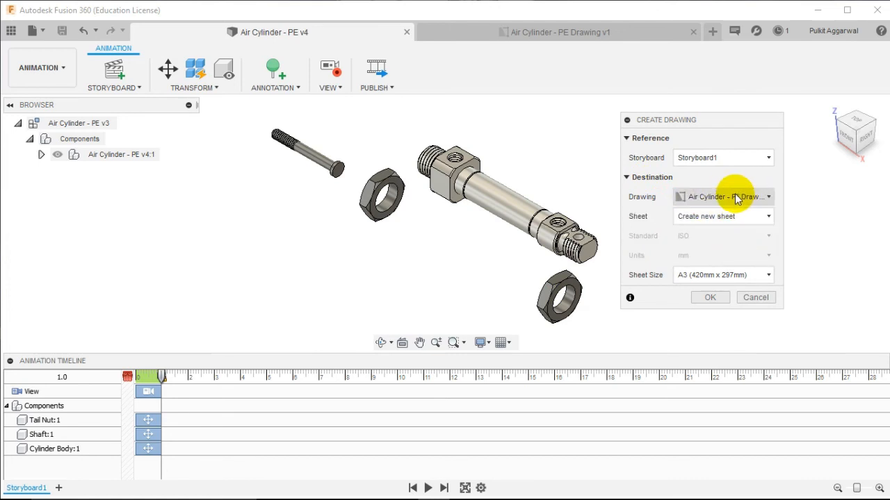
{"action": "left_click", "coordinate": [706, 301]}
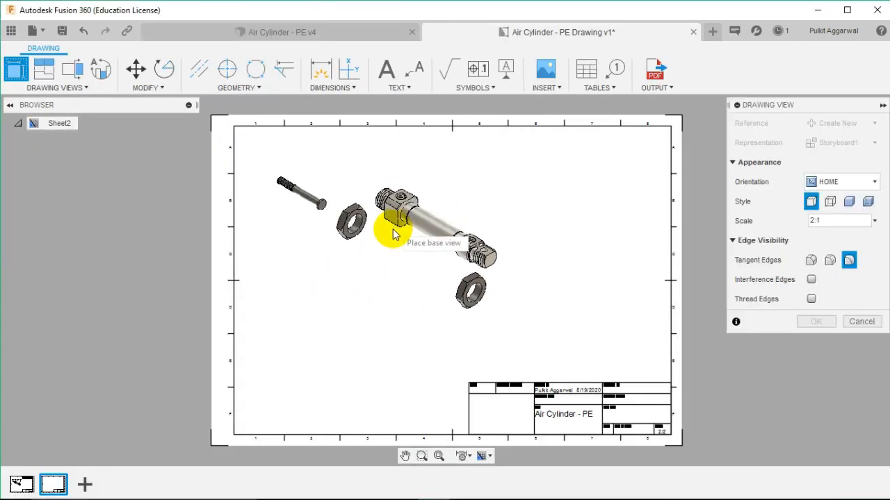
Place the exploded base view in the sheet's left half in NE Isometric orientation, with tangent, interference and thread edges shown.
{"action": "left_click", "coordinate": [841, 181]}
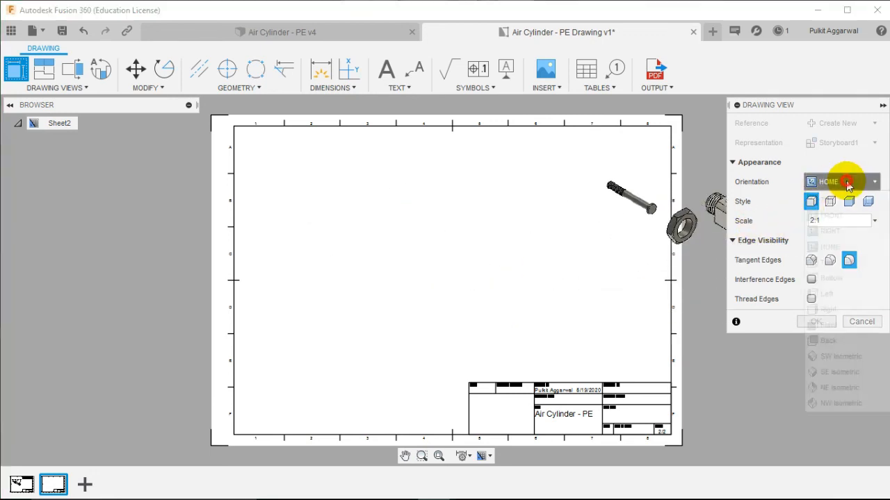
{"action": "left_click", "coordinate": [840, 388]}
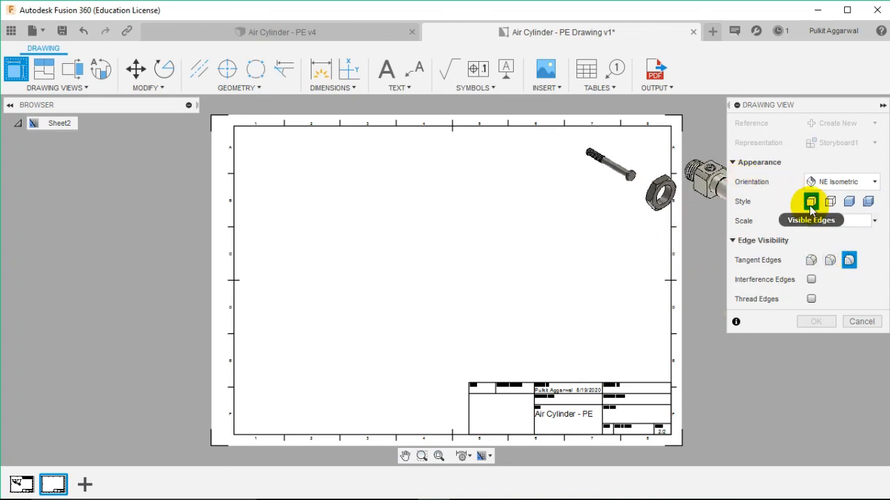
{"action": "left_click", "coordinate": [811, 260]}
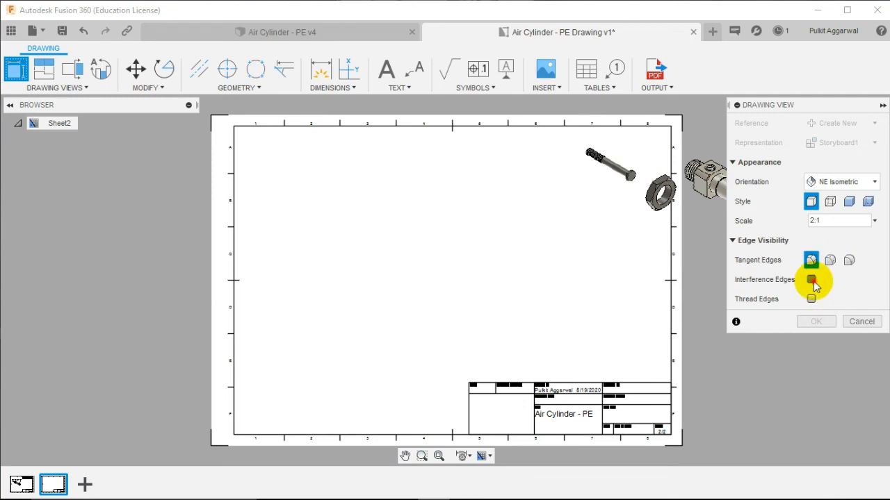
{"action": "left_click", "coordinate": [811, 279]}
{"action": "left_click", "coordinate": [812, 299]}
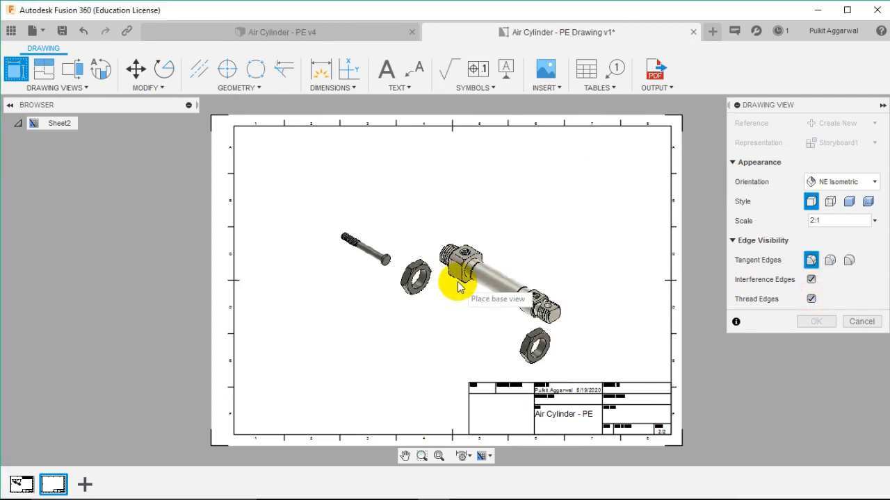
{"action": "left_click", "coordinate": [370, 274]}
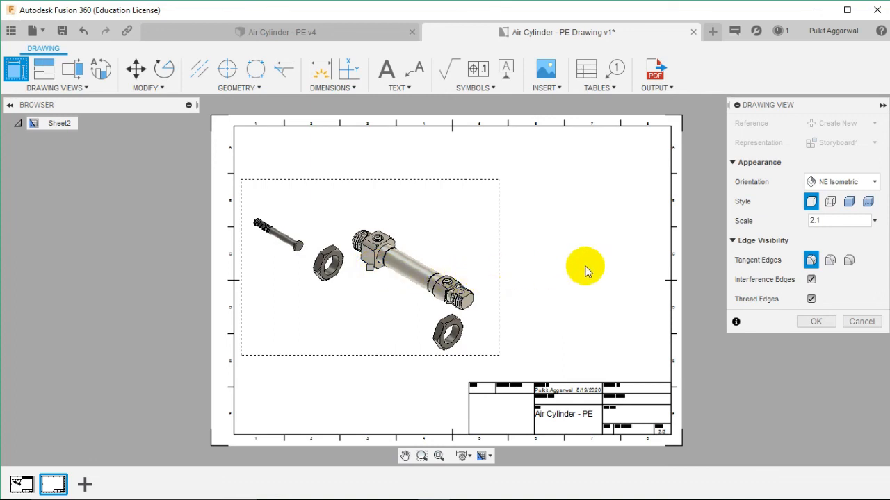
{"action": "left_click", "coordinate": [816, 321]}
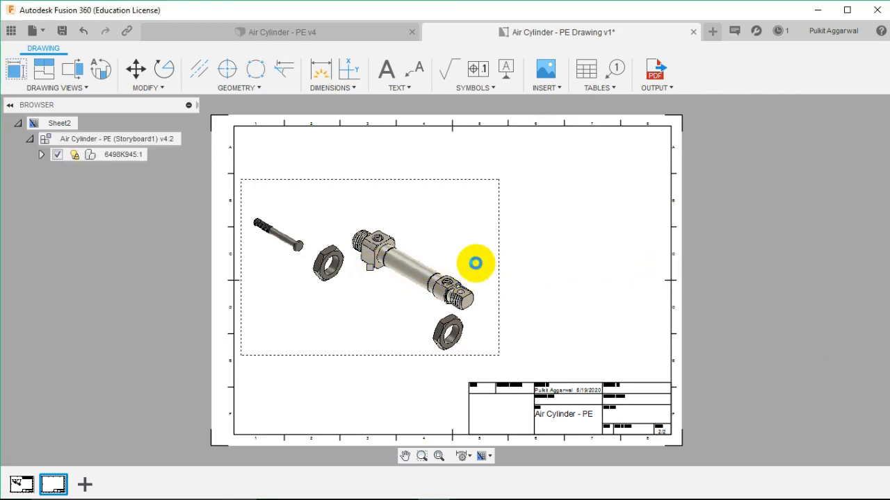
Add a parts list with balloons for the exploded view, placing the table in the sheet's upper-right corner.
{"action": "left_click", "coordinate": [586, 68]}
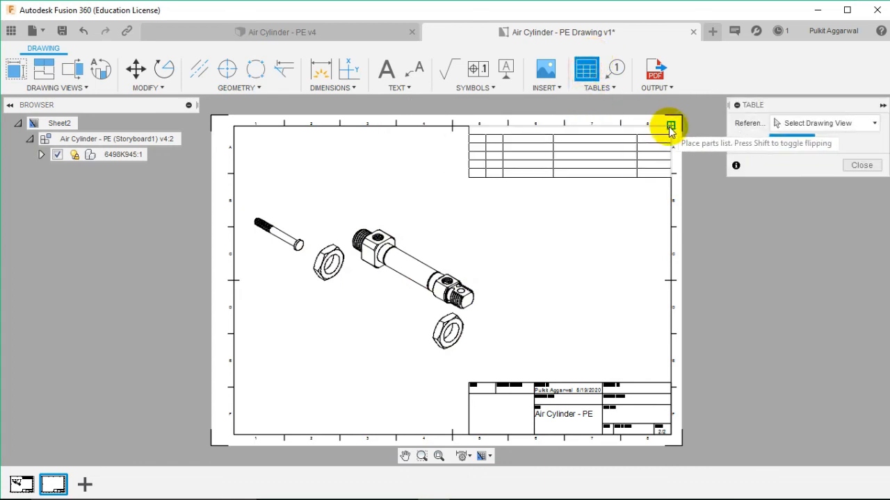
{"action": "left_click", "coordinate": [667, 129]}
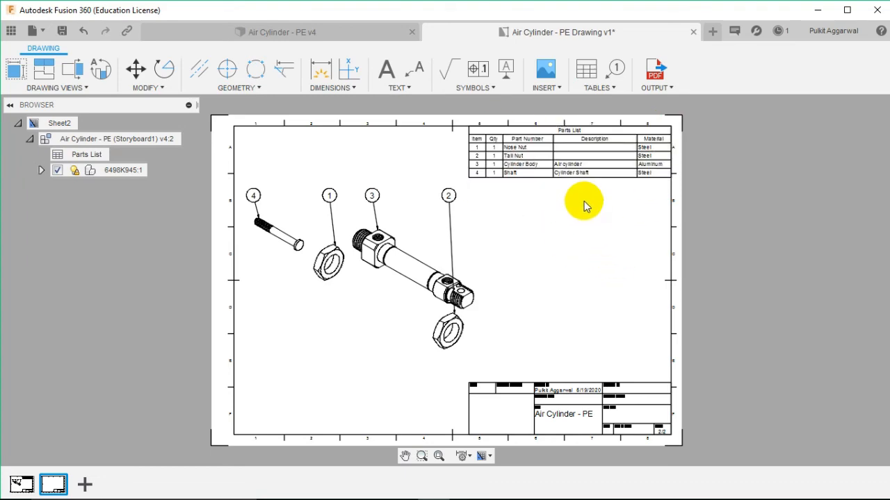
{"action": "scroll", "coordinate": [586, 205], "scroll_direction": "up", "scroll_amount": 3}
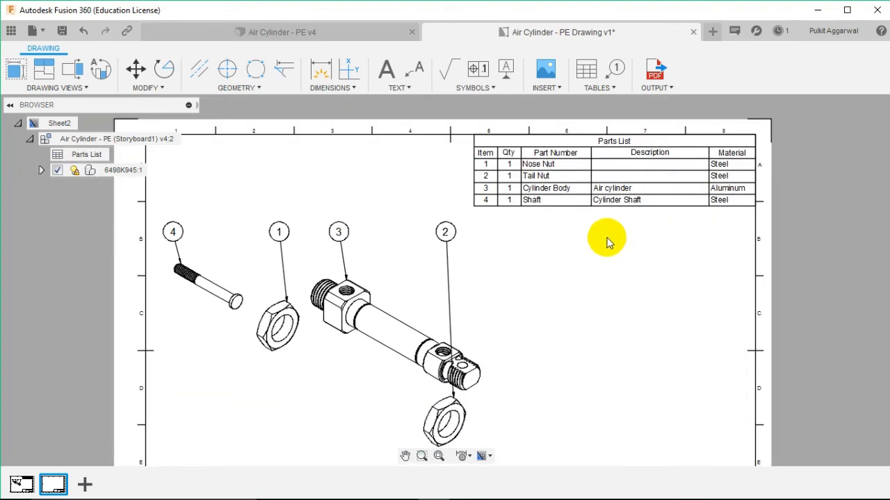